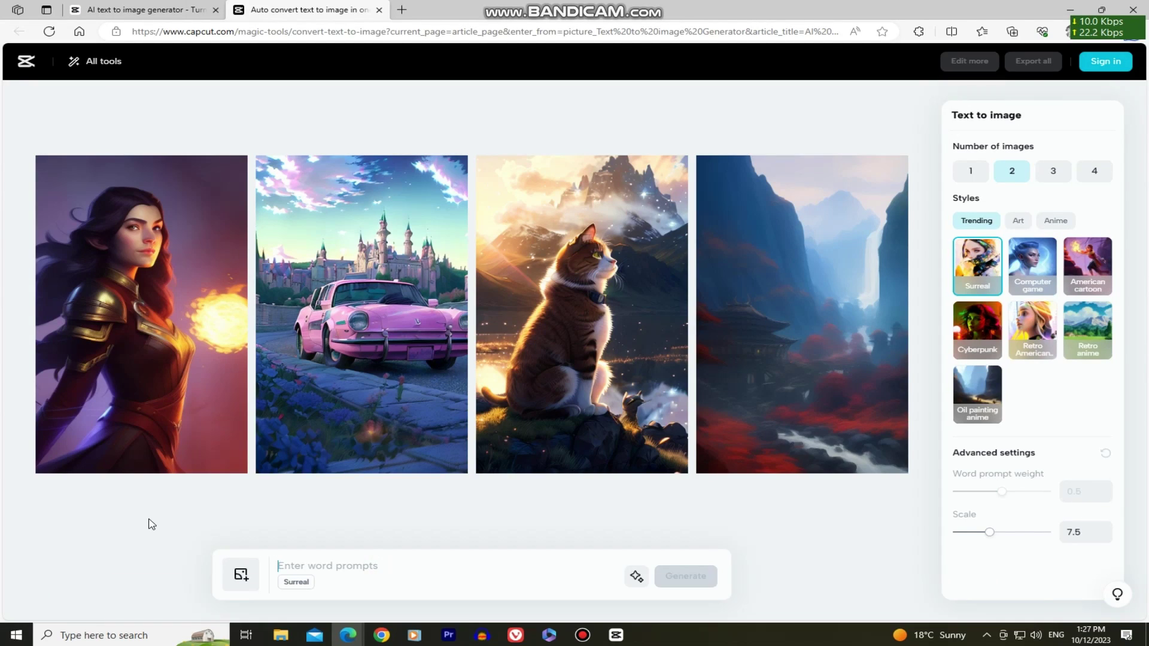
pyautogui.write('Ham')
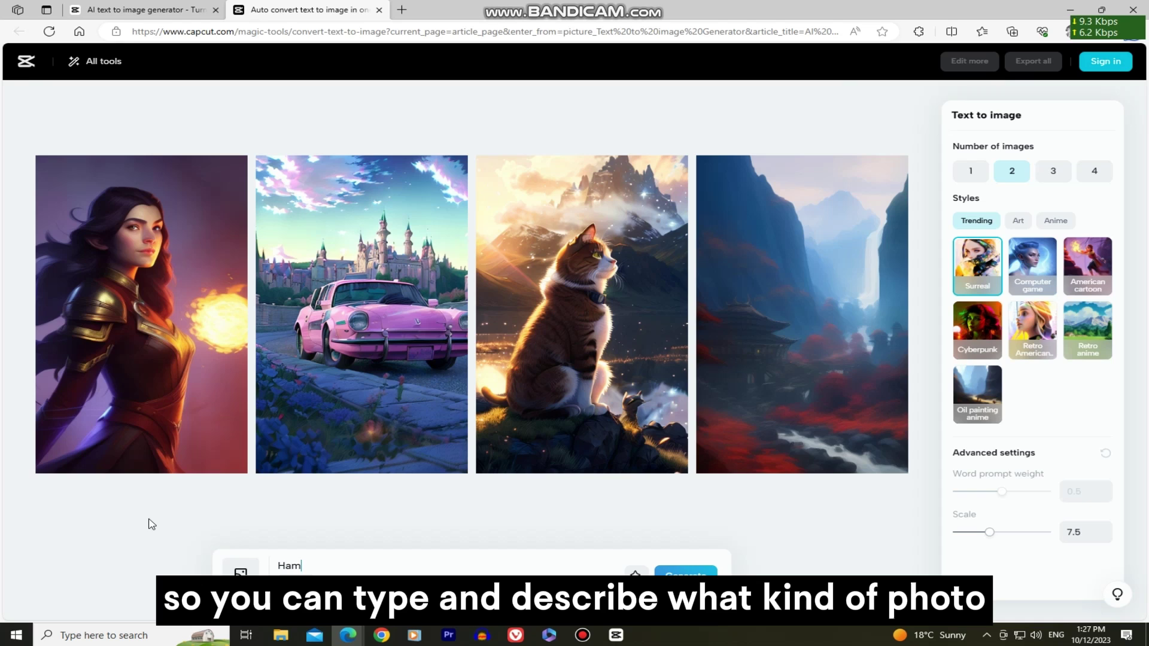
pyautogui.write('b')
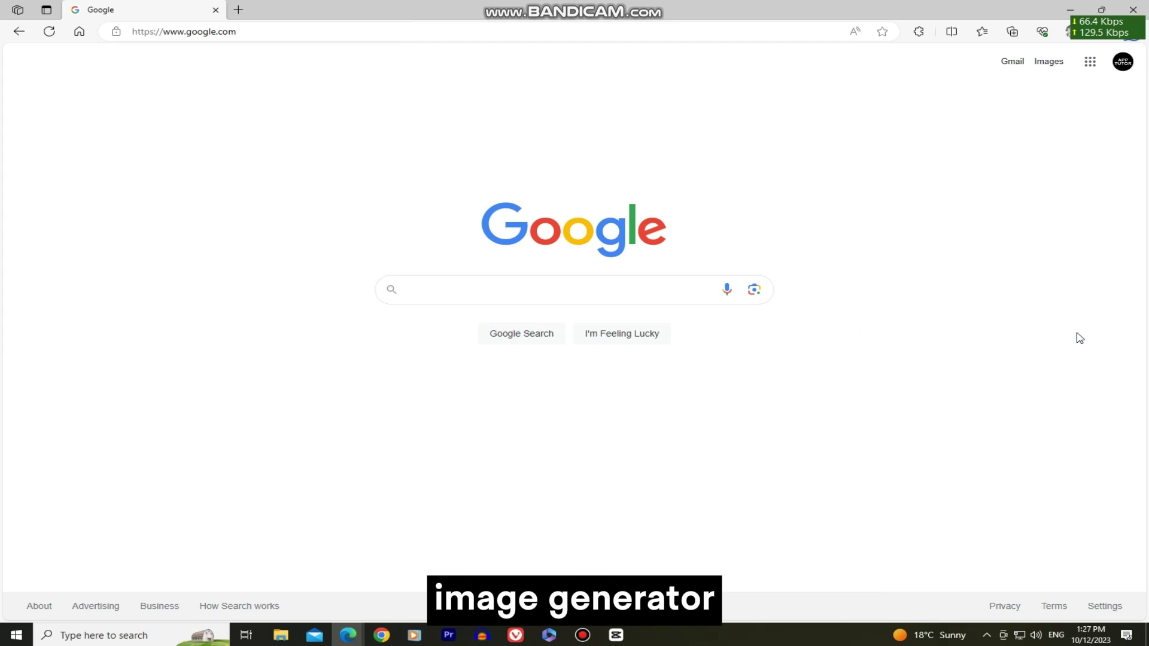
pyautogui.write('capcut text to image')
# Search Google for 'capcut text to image' and open CapCut's AI text to image generator result.
pyautogui.press('Return')
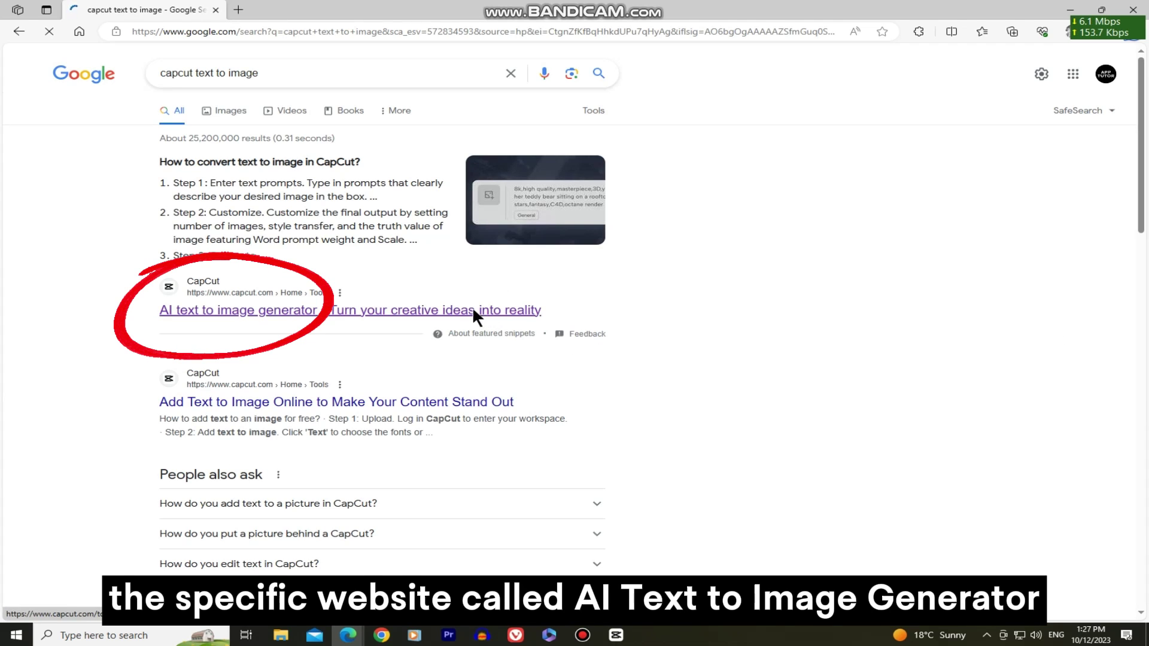
pyautogui.click(473, 307)
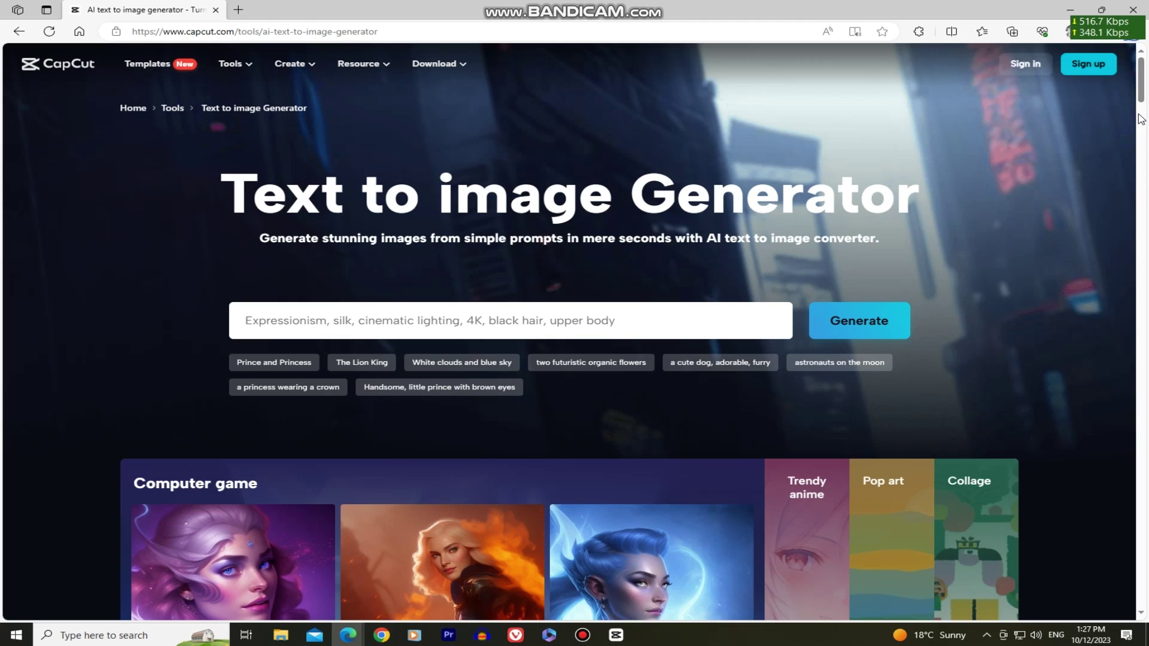
pyautogui.scroll(-4, 1140, 139)
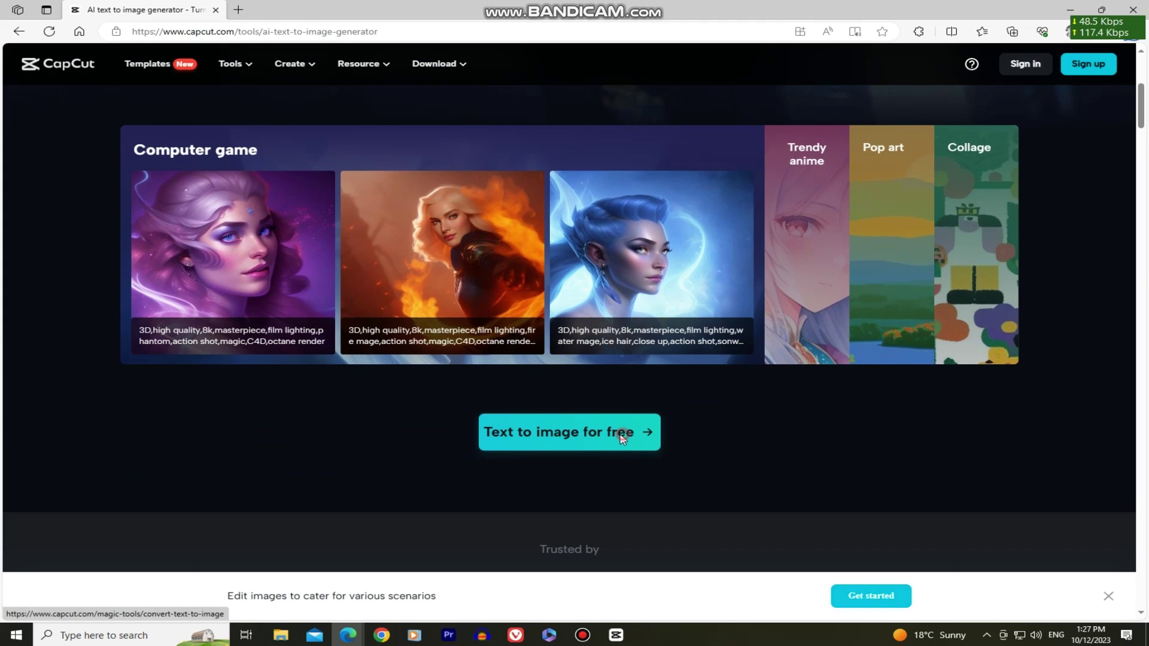
# Launch the 'Text to image for free' tool from the generator page.
pyautogui.click(622, 432)
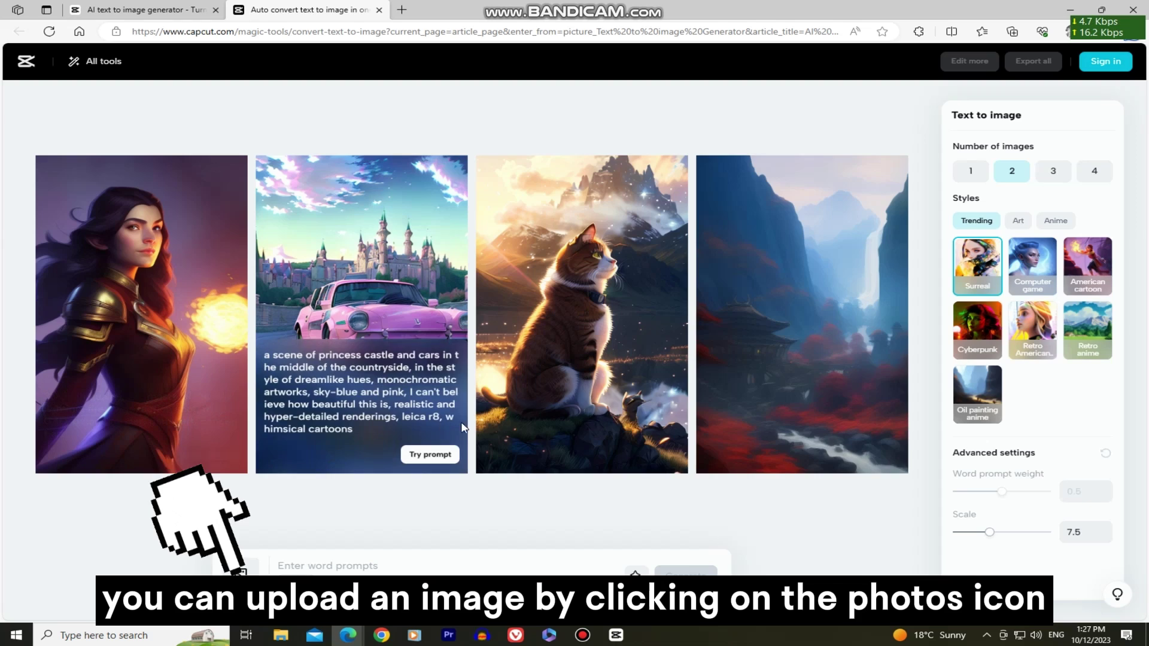
# Enter the prompt 'Hamburger with french fries, 4K, DSLR quality photo', correcting the typo in 'photo'.
pyautogui.click(377, 566)
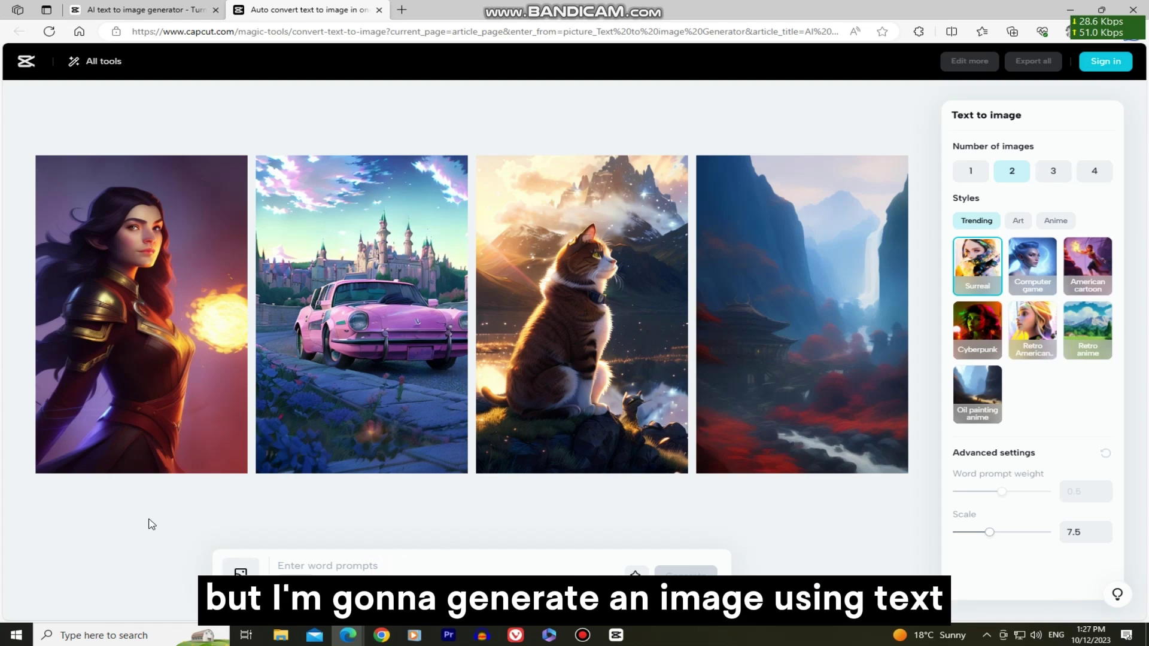
pyautogui.write('Hamburger with frens')
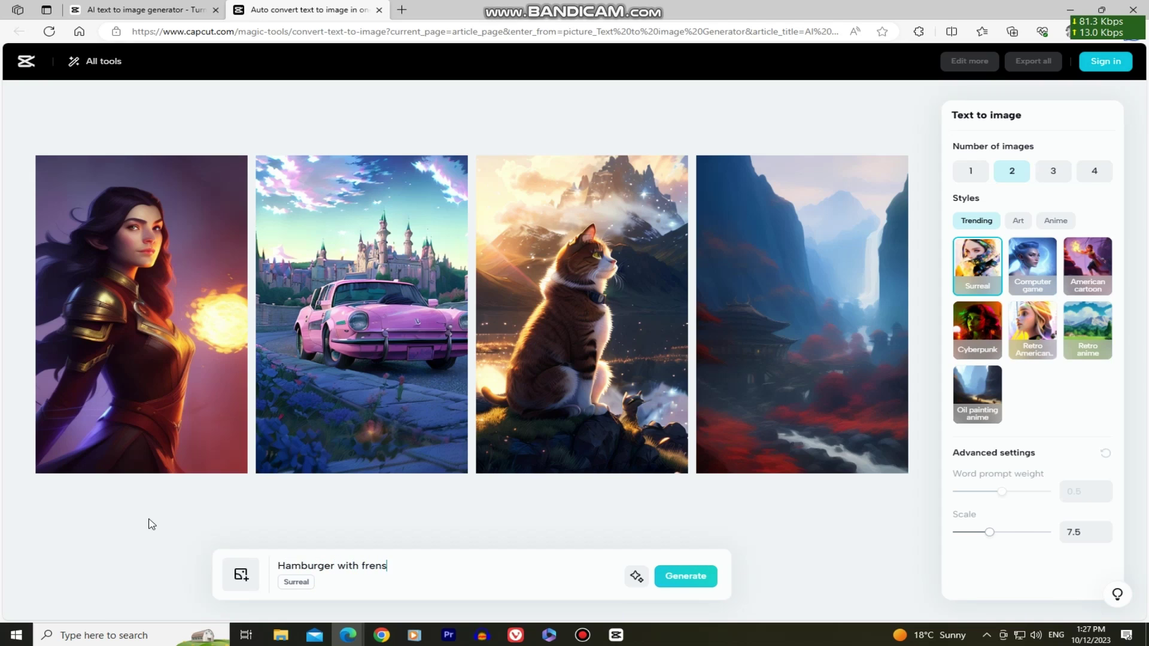
pyautogui.press('BackSpace')
pyautogui.write('ch fries, ')
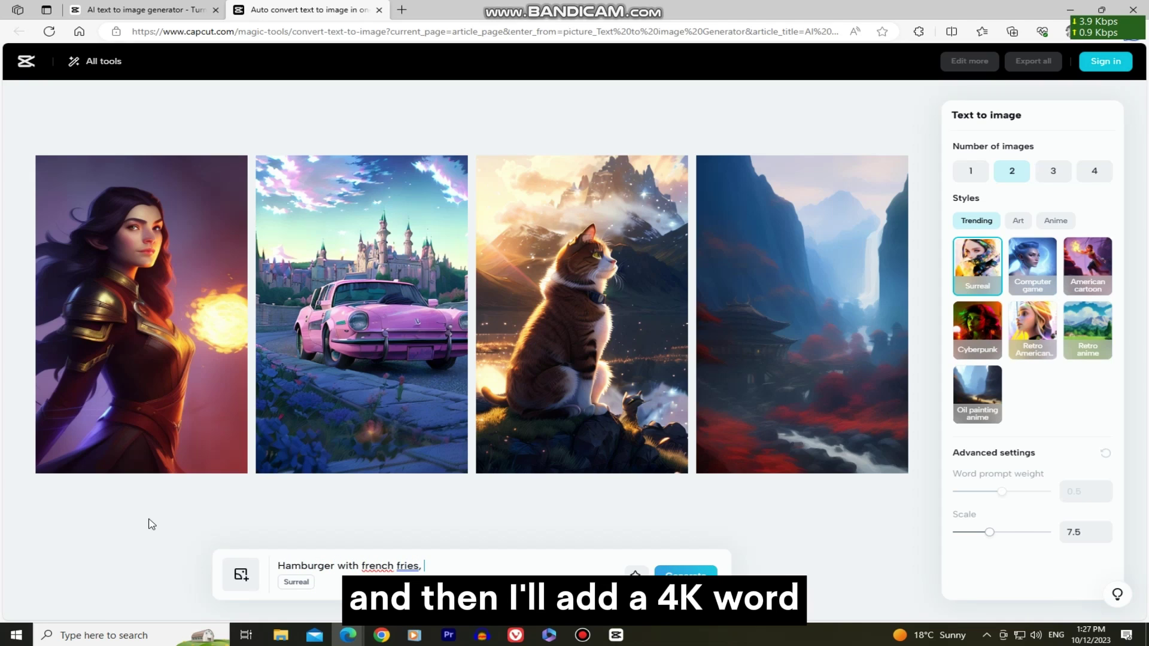
pyautogui.write('4K,')
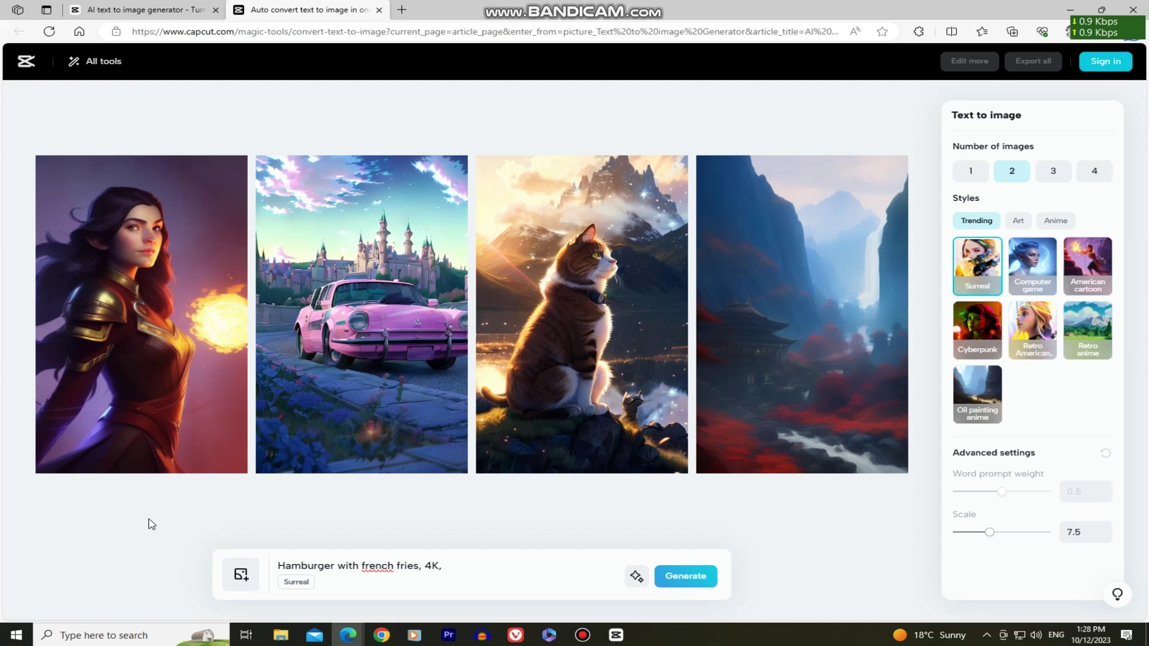
pyautogui.write('SLR quality phoot')
pyautogui.press('BackSpace')
pyautogui.press('BackSpace')
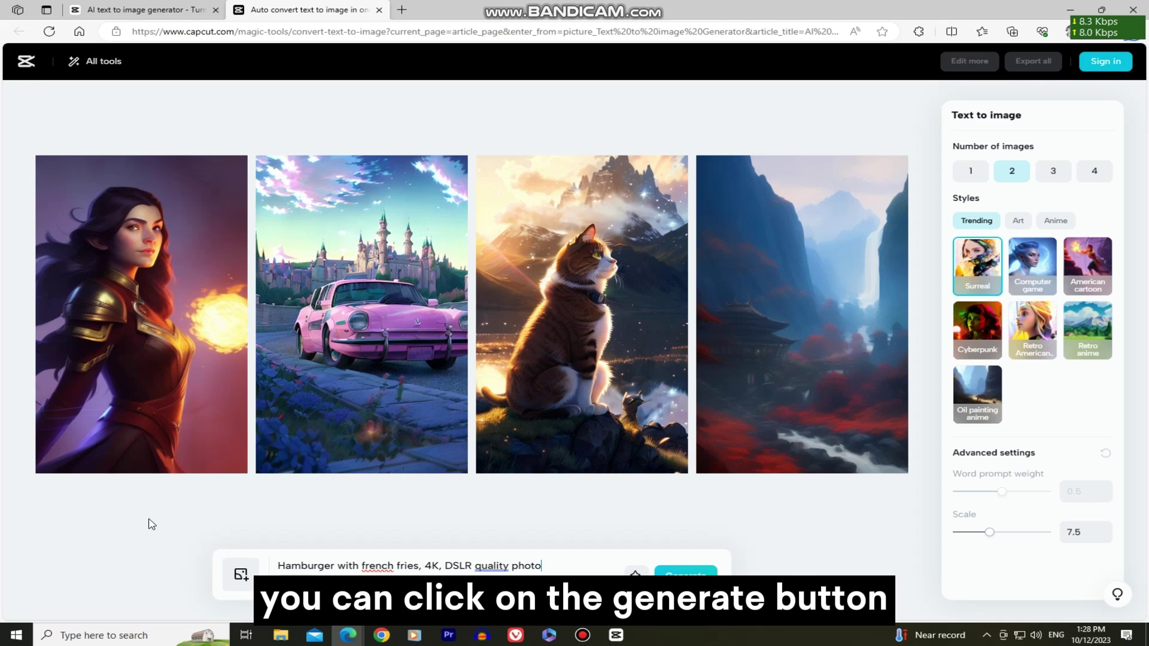
pyautogui.write('to')
# Generate images from the hamburger prompt, then set Number of images to 3 and pick an Anime style.
pyautogui.click(685, 572)
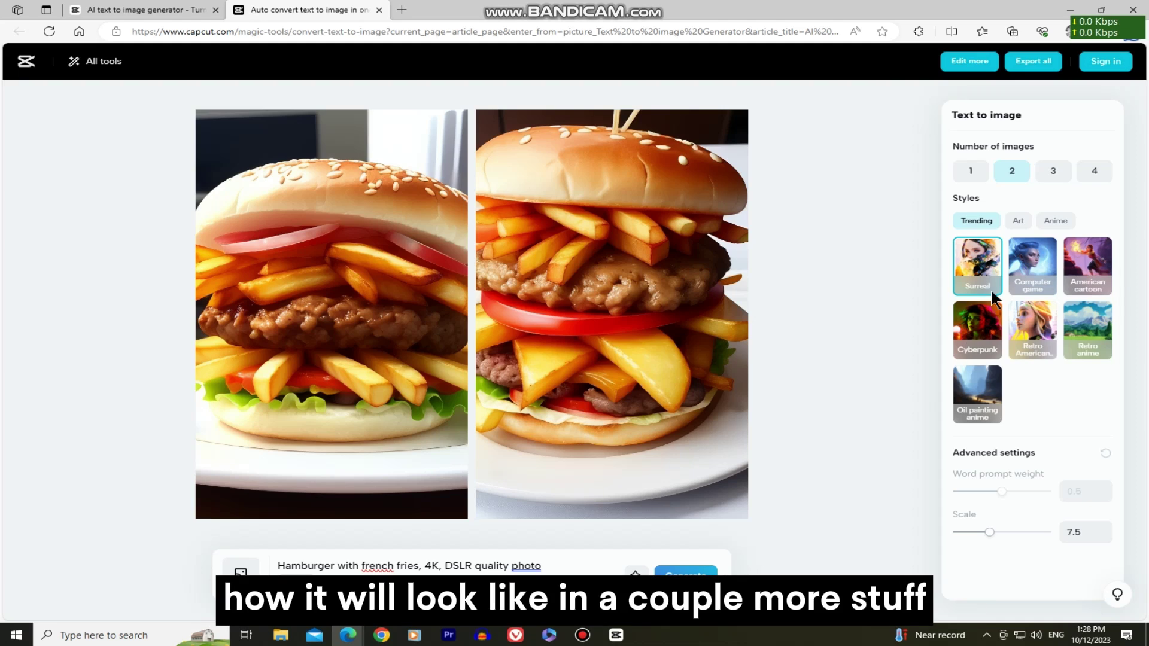
pyautogui.click(1053, 172)
pyautogui.click(1092, 172)
pyautogui.click(973, 170)
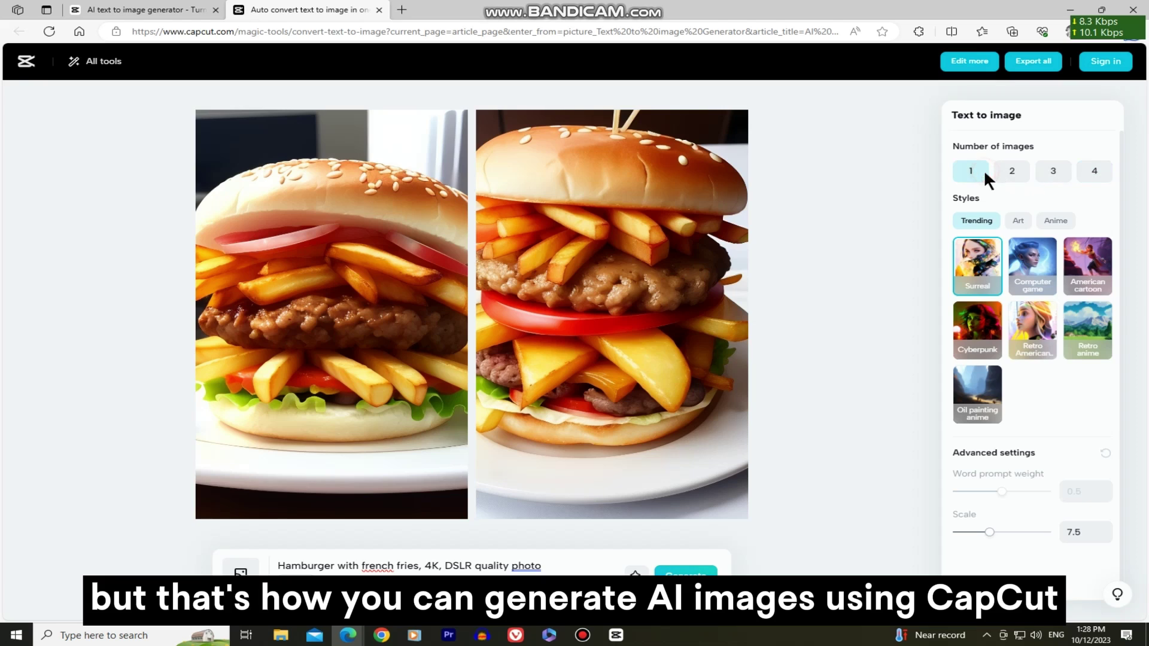
pyautogui.click(1051, 171)
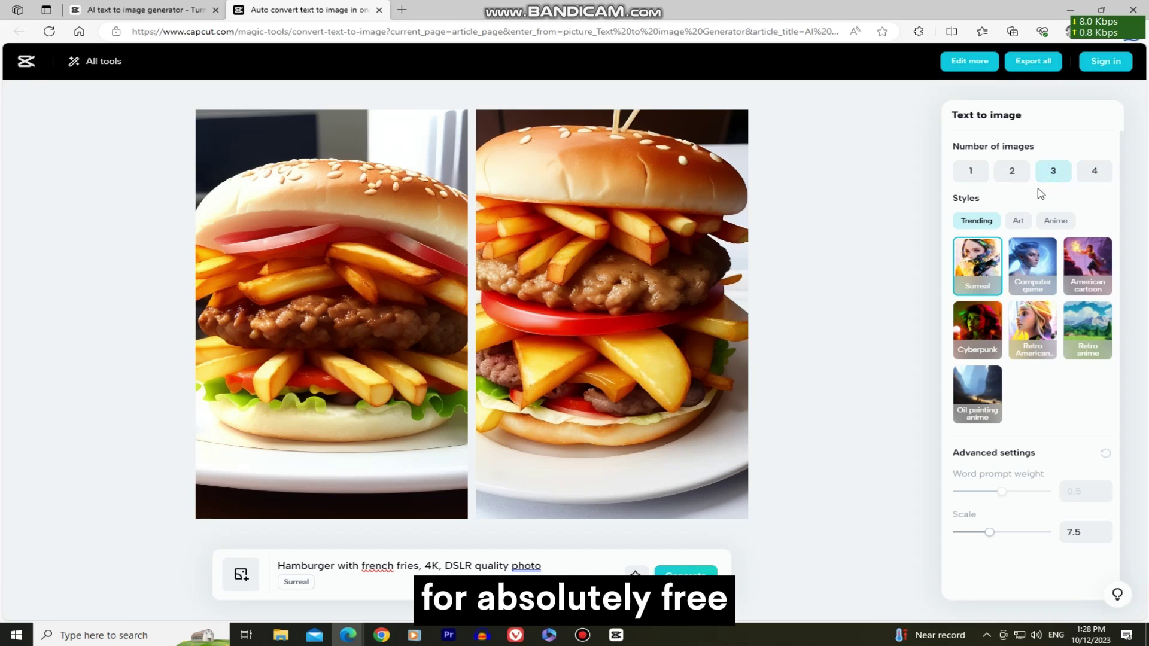
pyautogui.click(1024, 222)
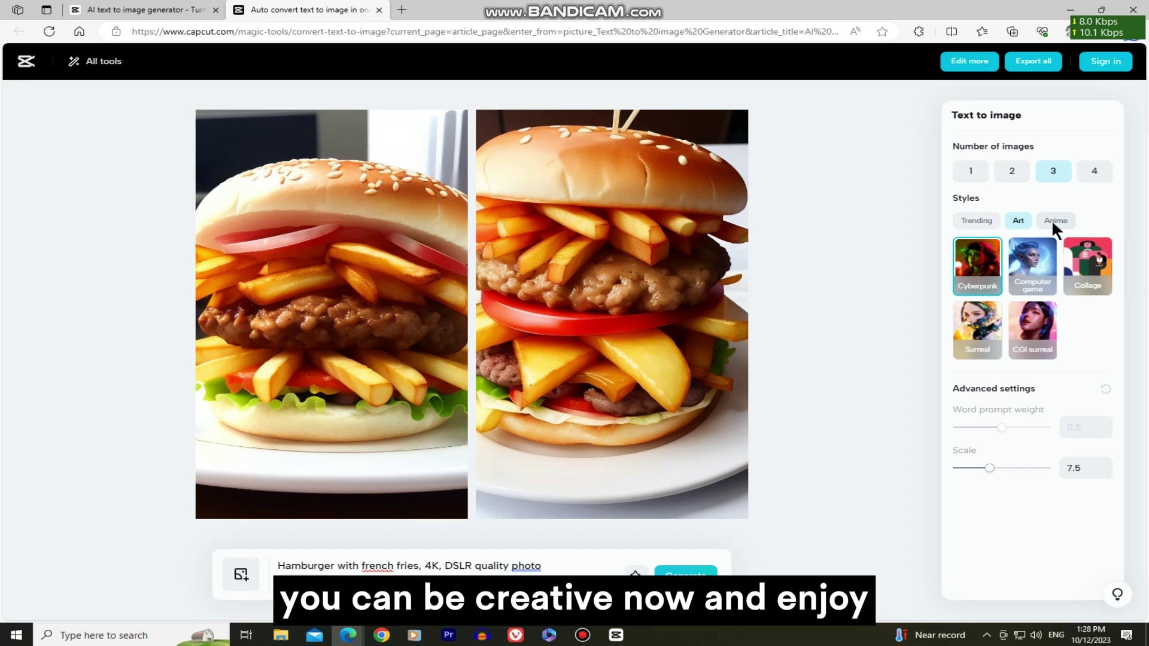
pyautogui.click(1054, 221)
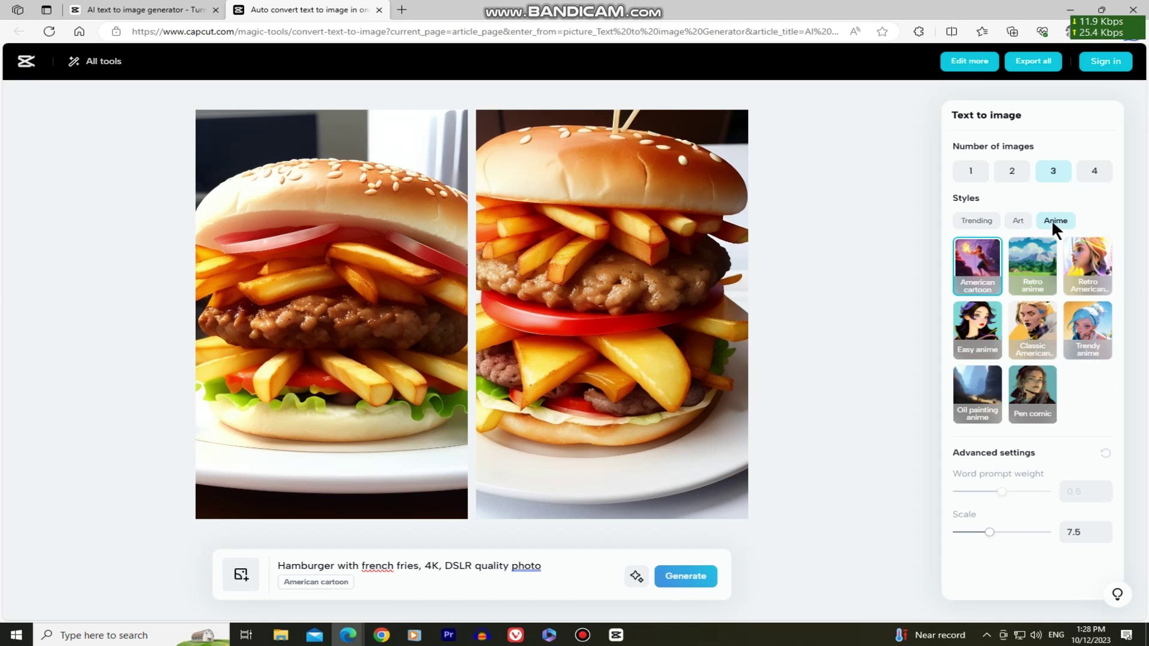